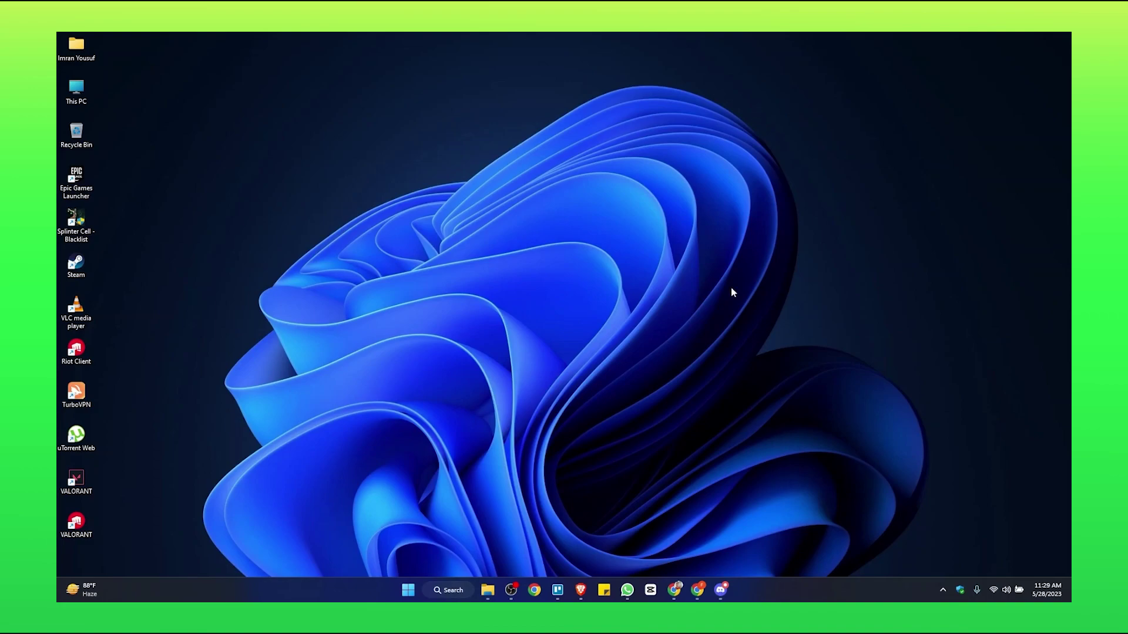
- Bring up Discord and switch to the Midjourney server's newbies-104 channel
{"action": "left_click", "coordinate": [721, 590]}
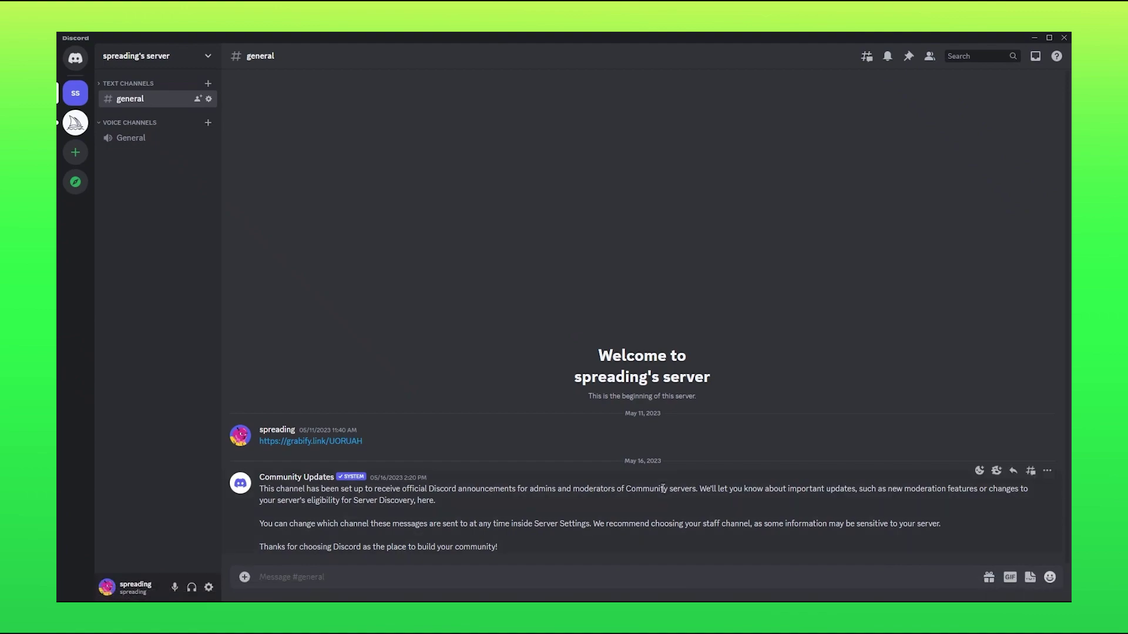
{"action": "left_click", "coordinate": [76, 124]}
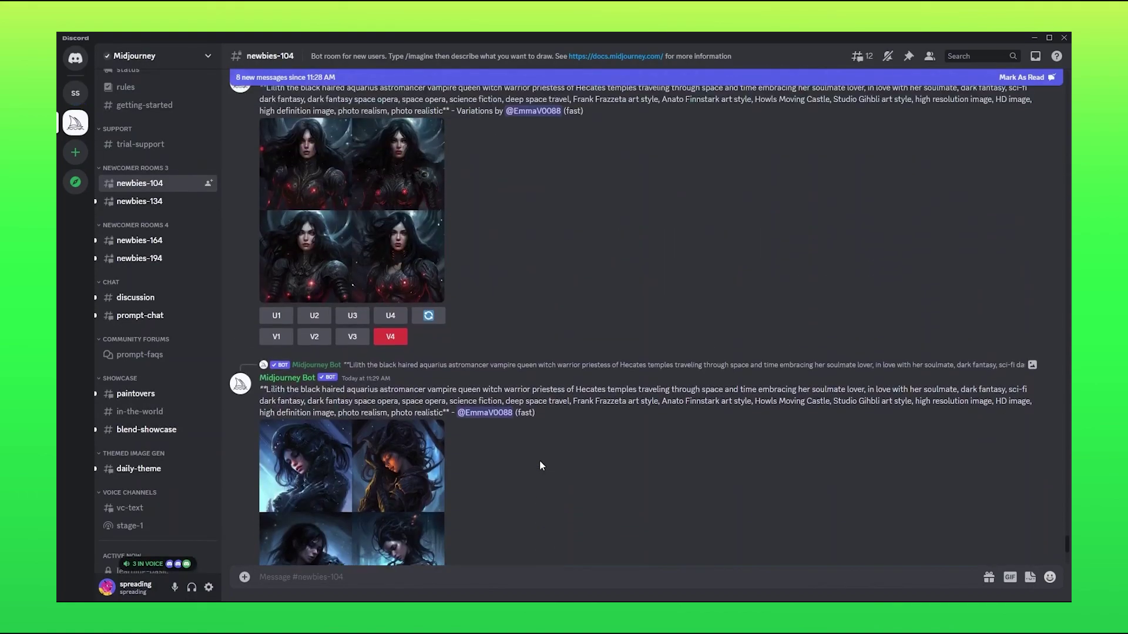
- Save the full-size armoured woman image grid to the Downloads folder
{"action": "left_click", "coordinate": [391, 255]}
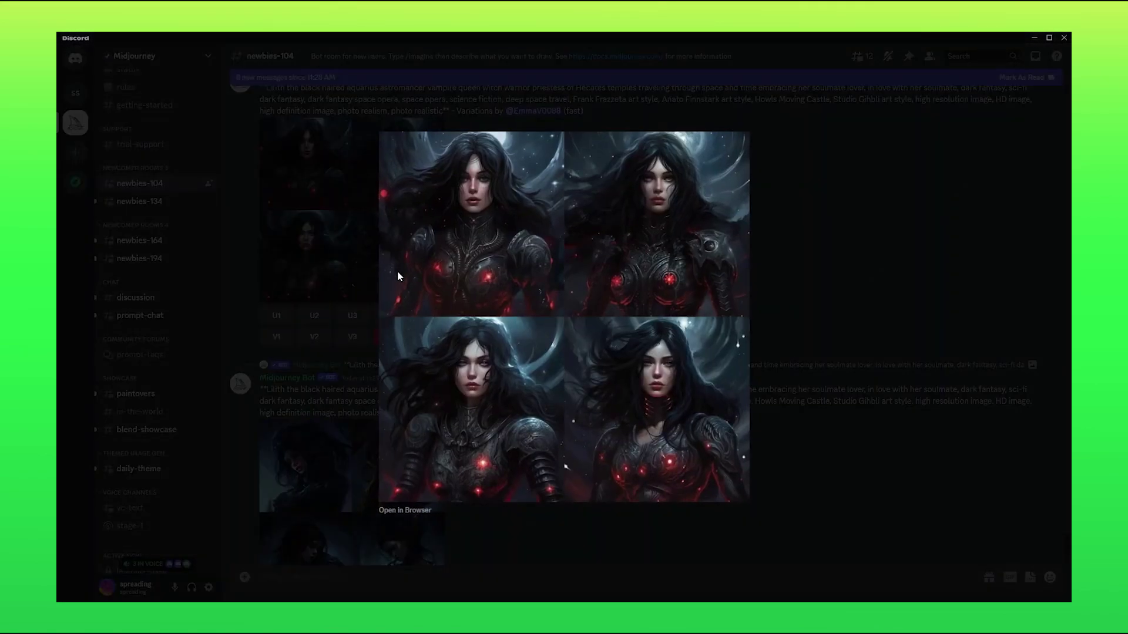
{"action": "right_click", "coordinate": [508, 308]}
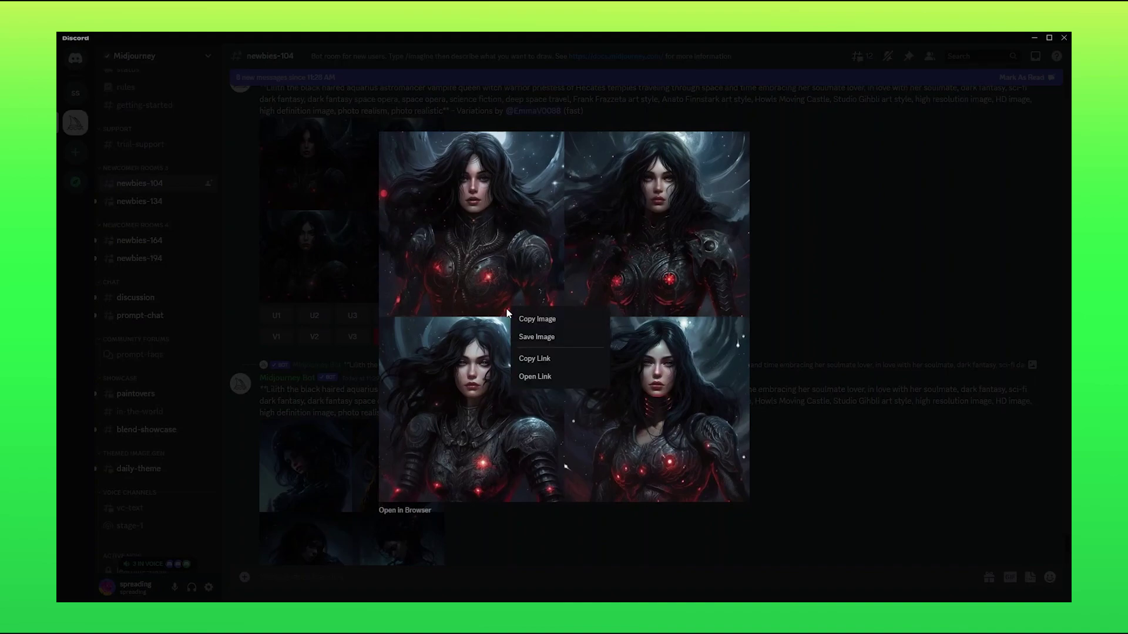
{"action": "left_click", "coordinate": [536, 336]}
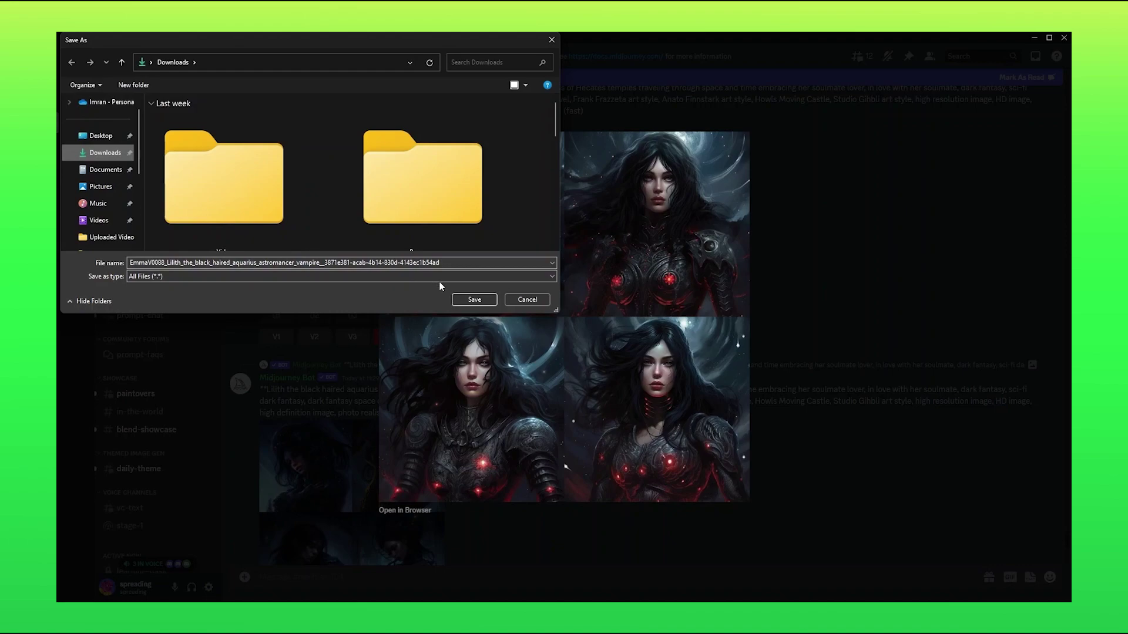
{"action": "left_click", "coordinate": [474, 299]}
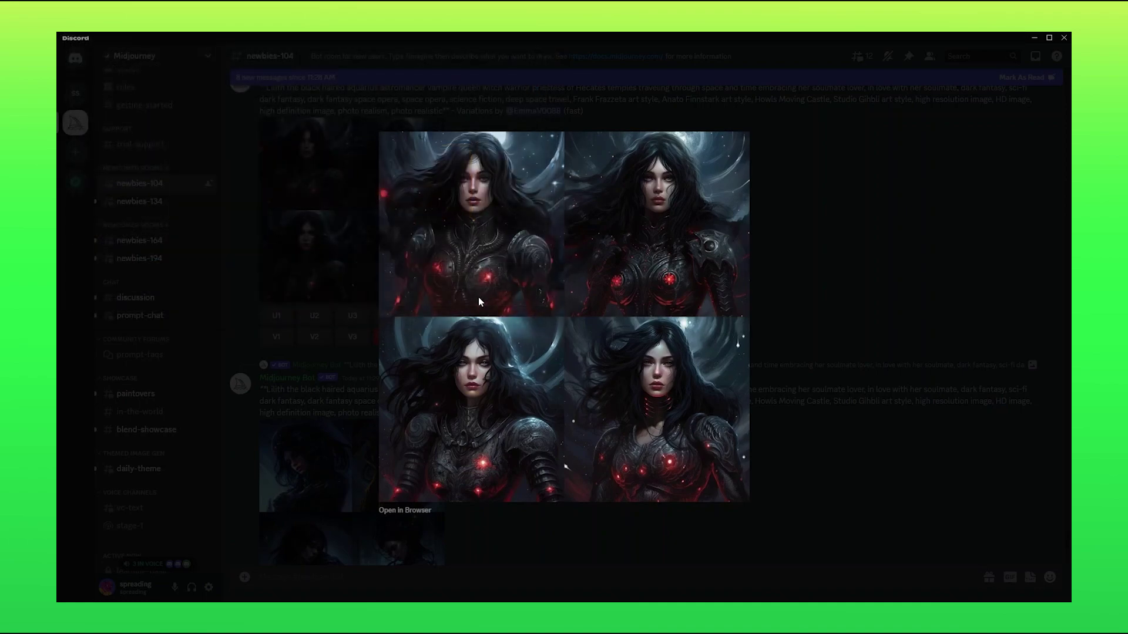
- Upload the saved grid to Let's Enhance and start its 4096×4096 upscale
{"action": "left_click", "coordinate": [900, 208]}
{"action": "left_click", "coordinate": [1033, 39]}
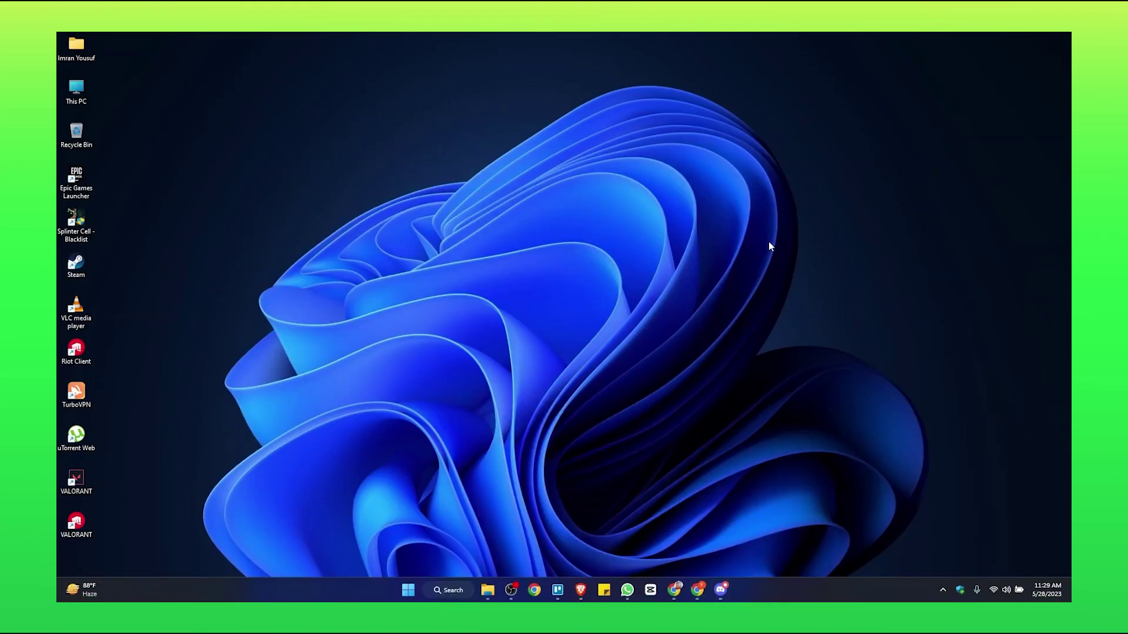
{"action": "left_click", "coordinate": [696, 589]}
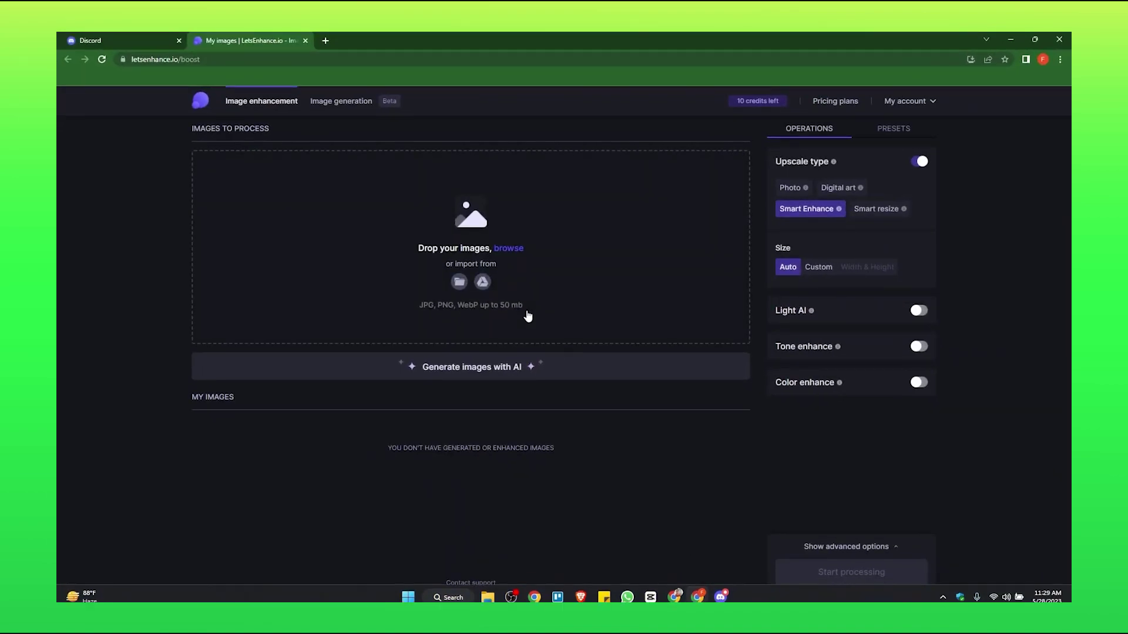
{"action": "left_click", "coordinate": [507, 250]}
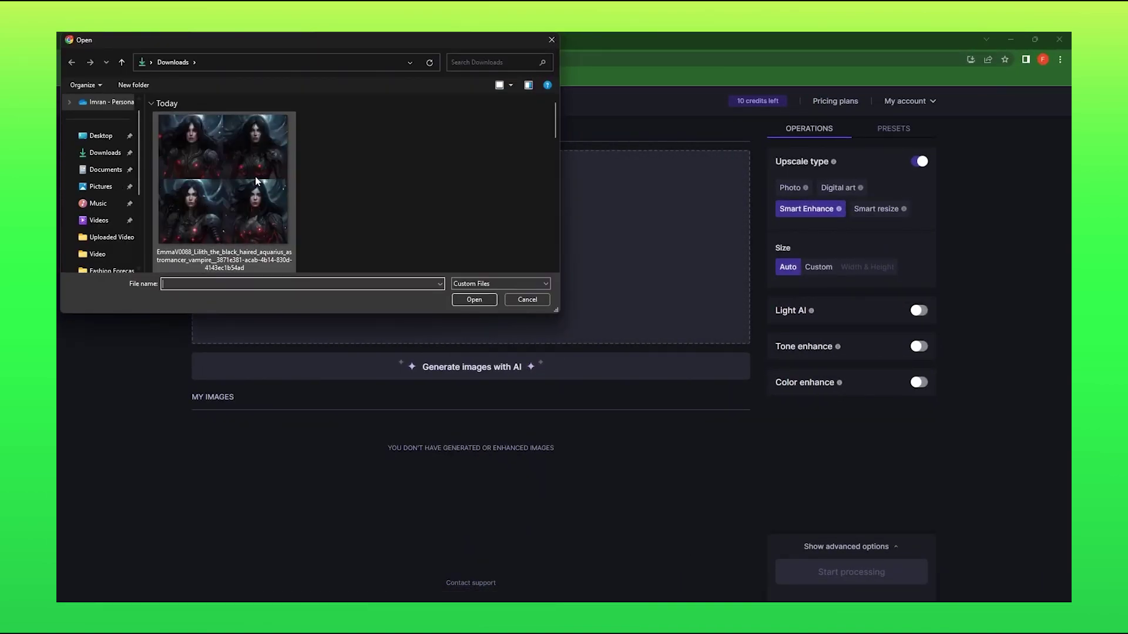
{"action": "double_click", "coordinate": [219, 172]}
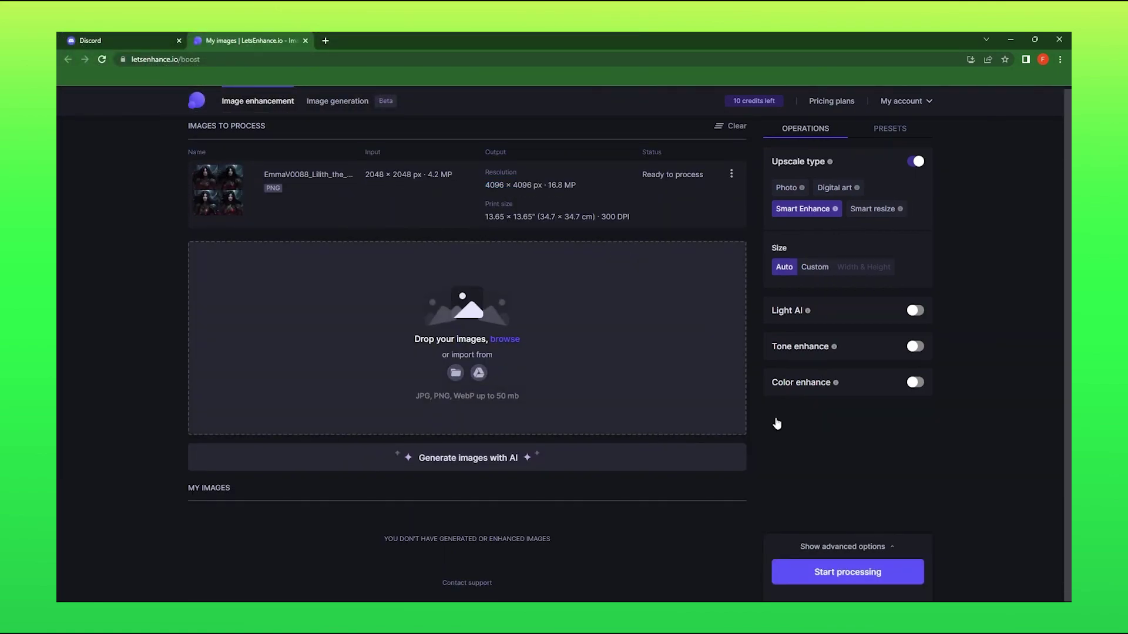
{"action": "left_click", "coordinate": [818, 571]}
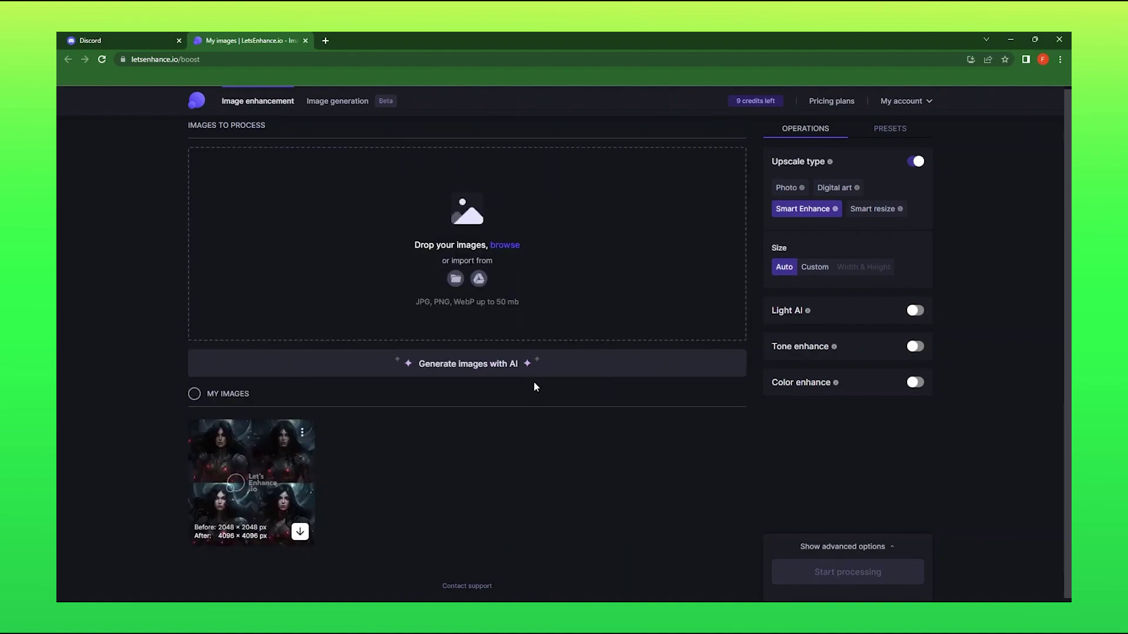
- Download the 4096×4096 upscaled JPG from Let's Enhance and minimize the browser
{"action": "mouse_move", "coordinate": [251, 483]}
{"action": "left_click", "coordinate": [301, 532]}
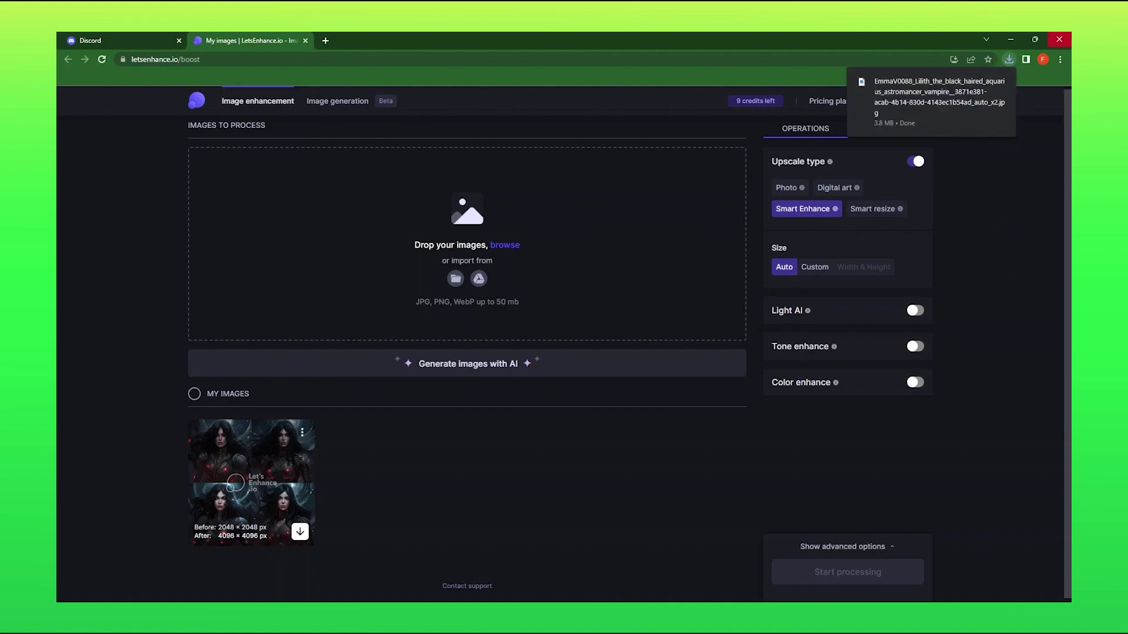
{"action": "left_click", "coordinate": [1011, 39]}
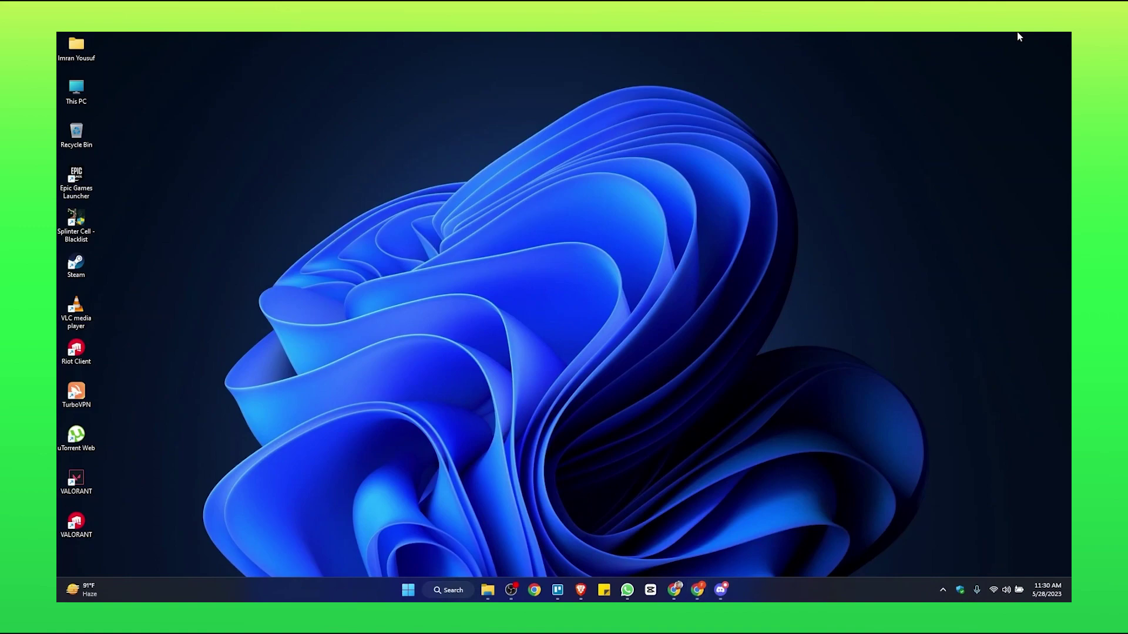